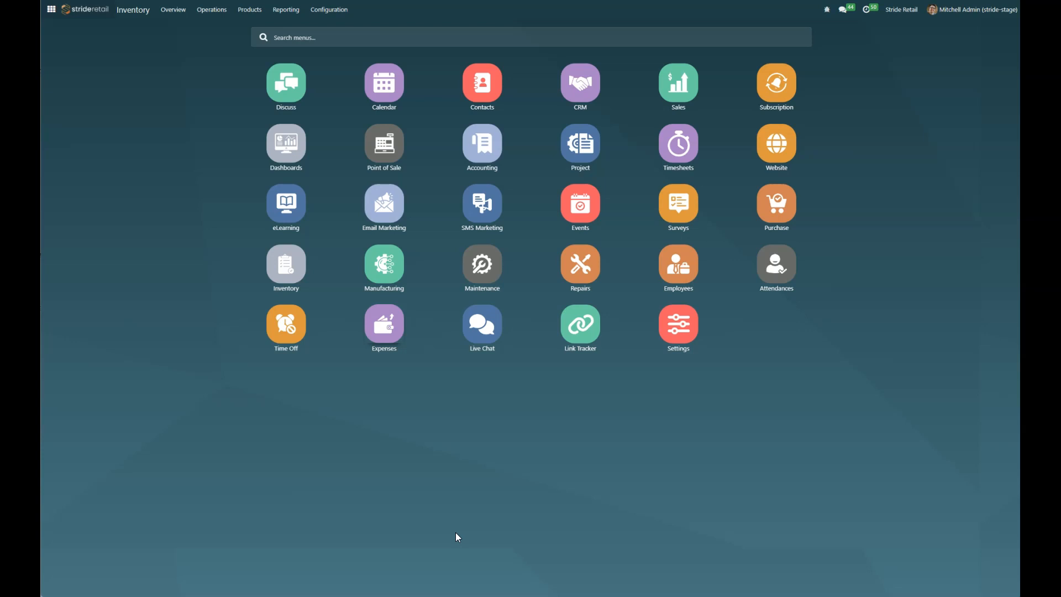
Step: Create a new product in the Inventory app named Design and set its product type to Service
click(285, 264)
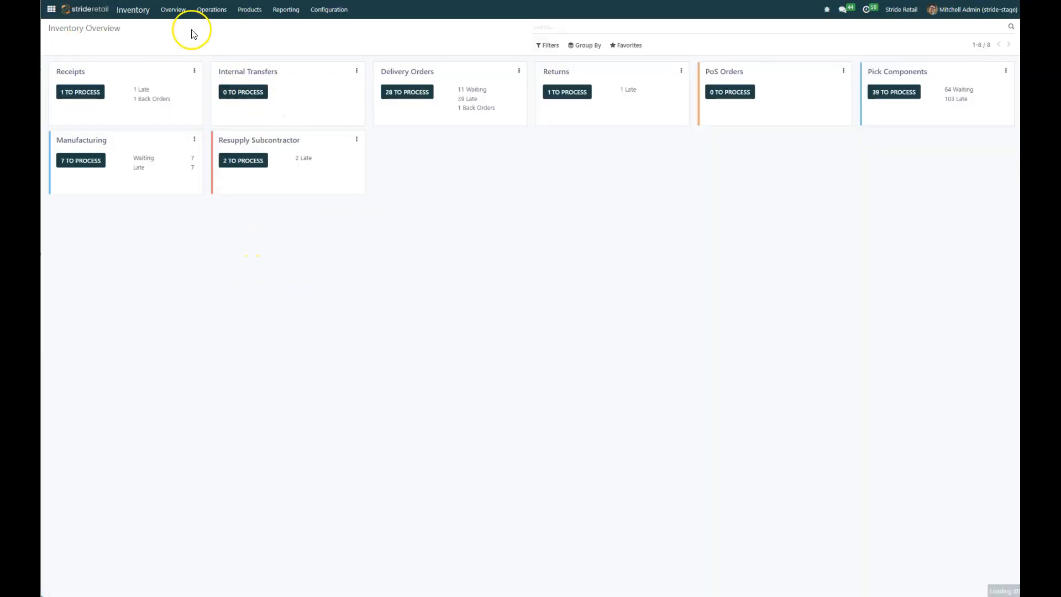
click(249, 16)
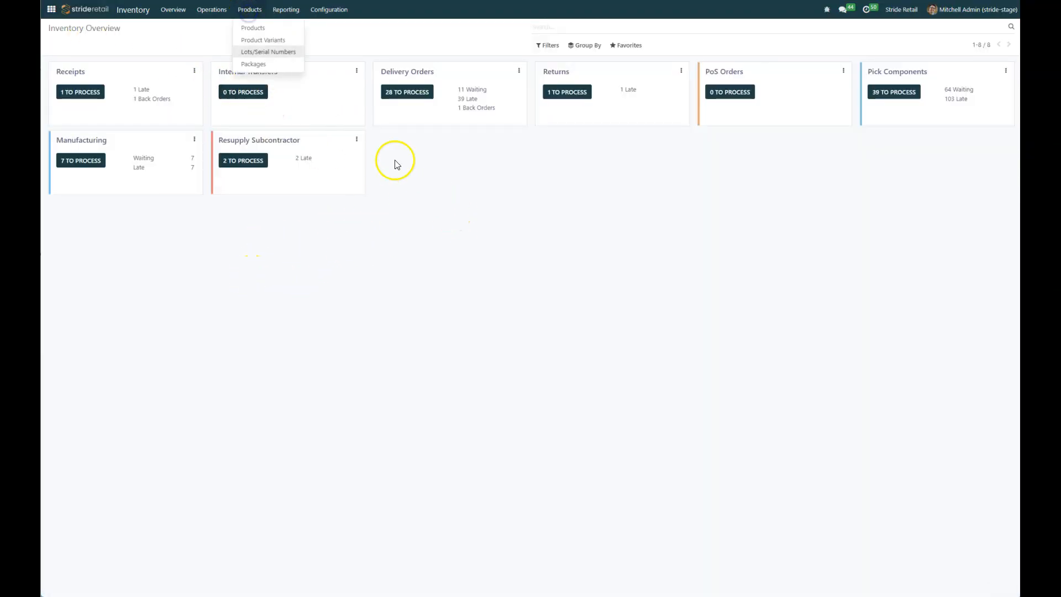
click(254, 29)
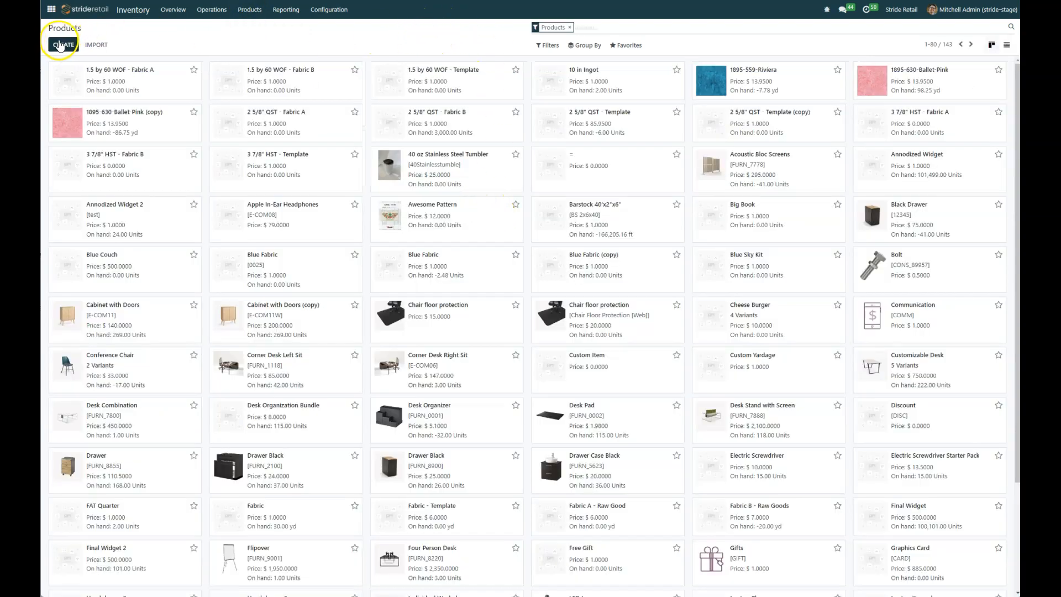
click(65, 45)
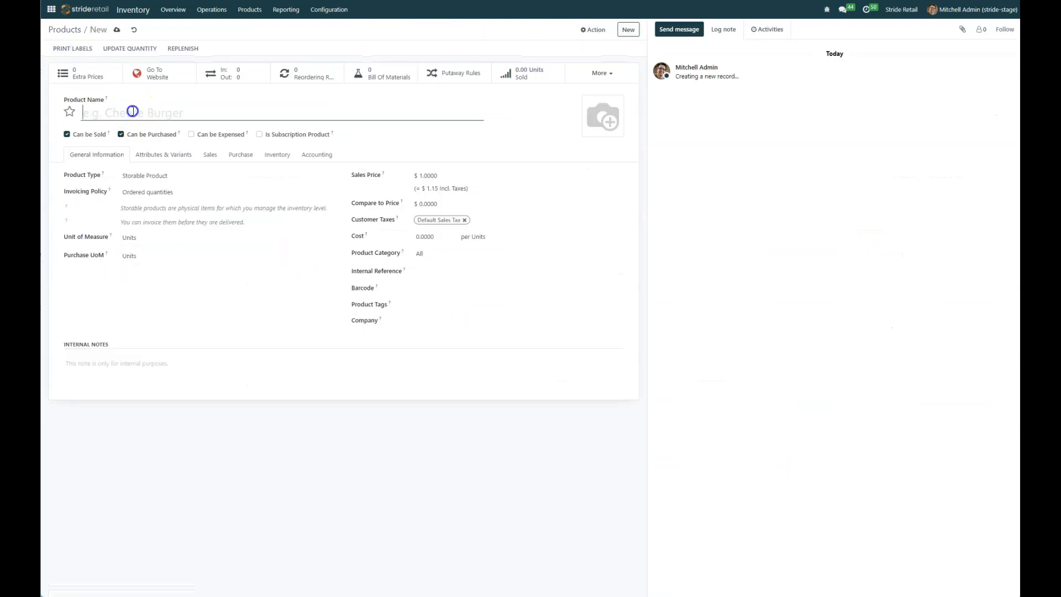
text(Des)
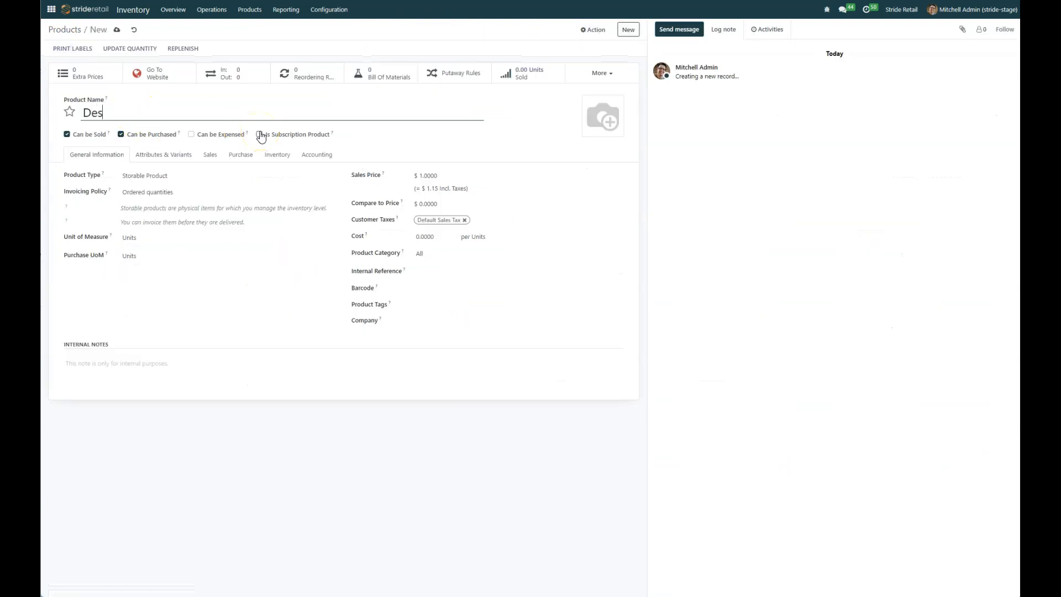
text(ign)
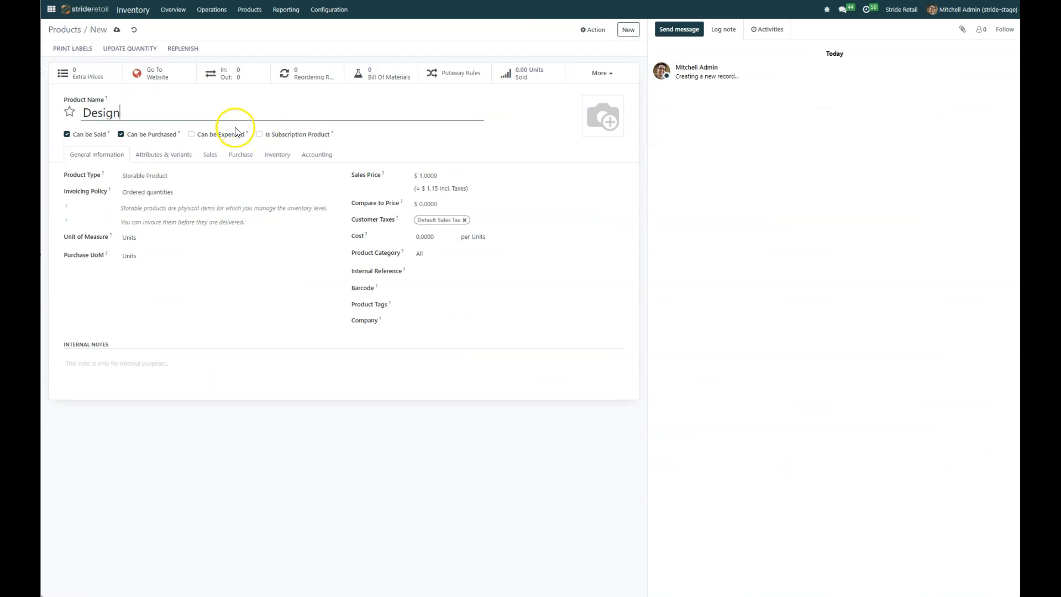
click(182, 177)
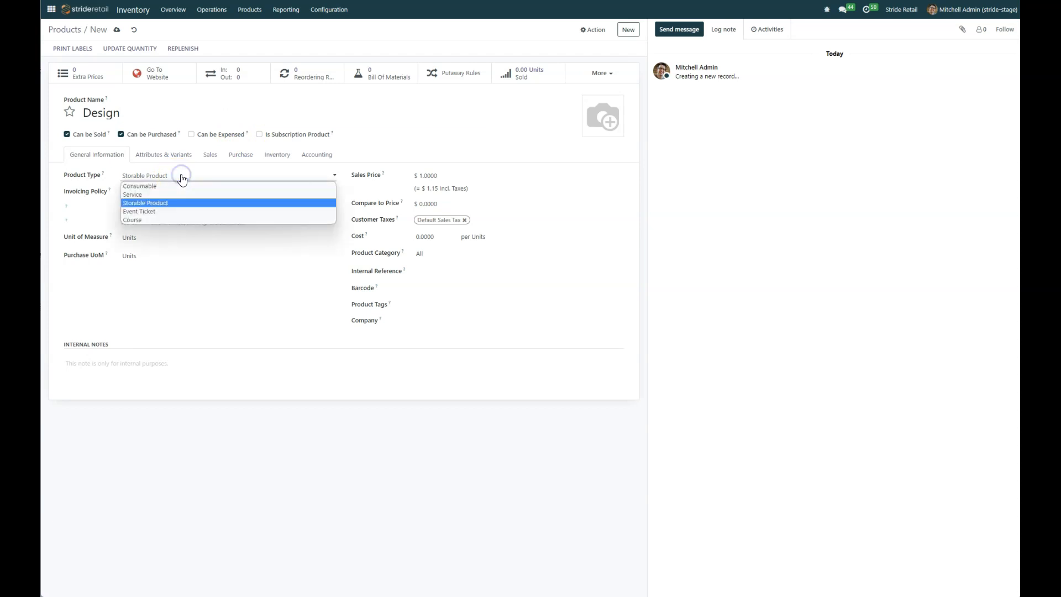
click(136, 197)
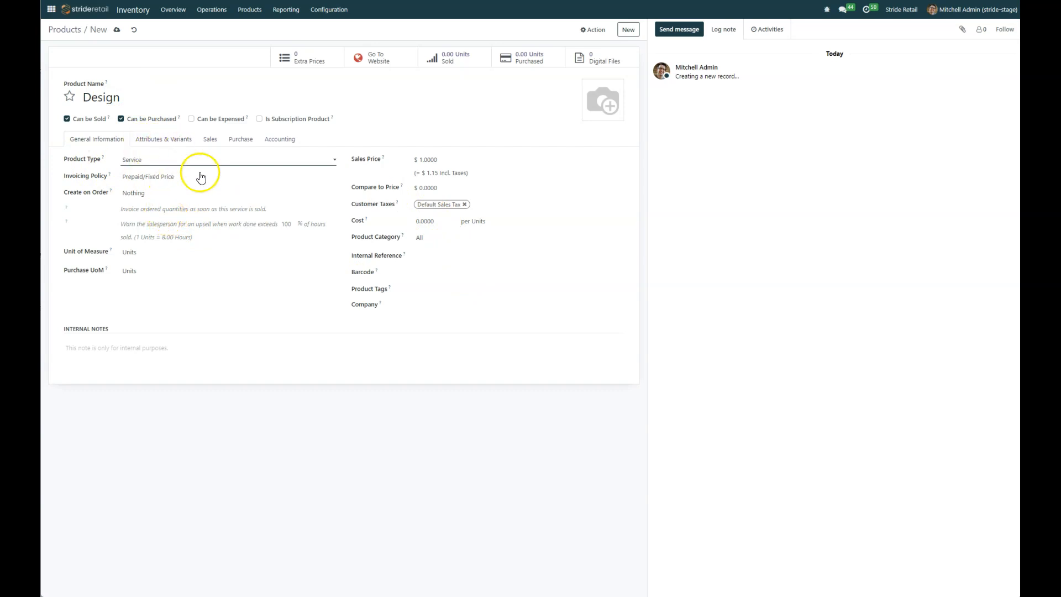
Step: Rename the product to Design Type
click(167, 142)
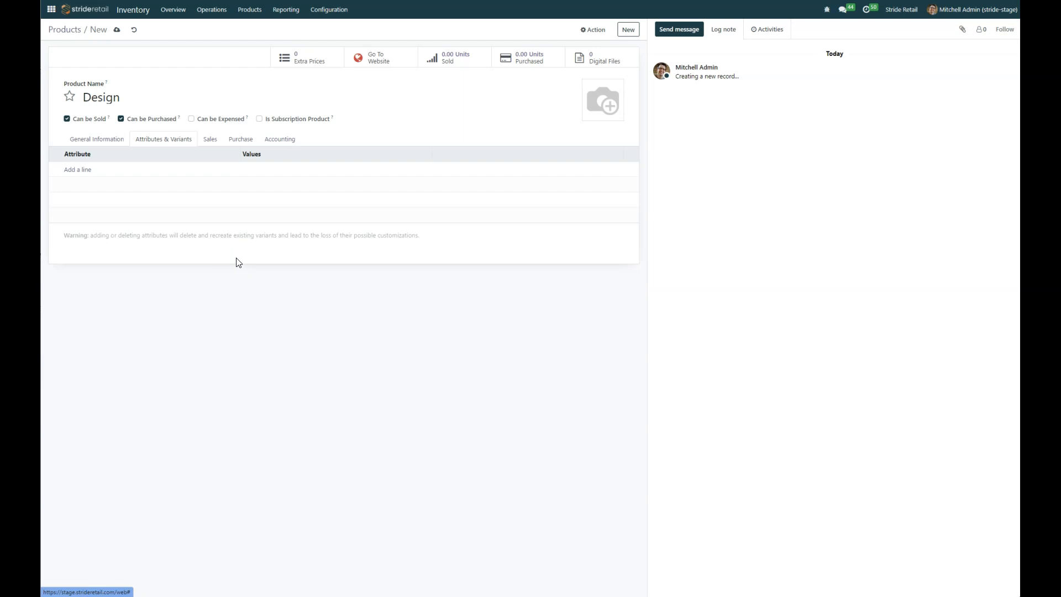
click(77, 170)
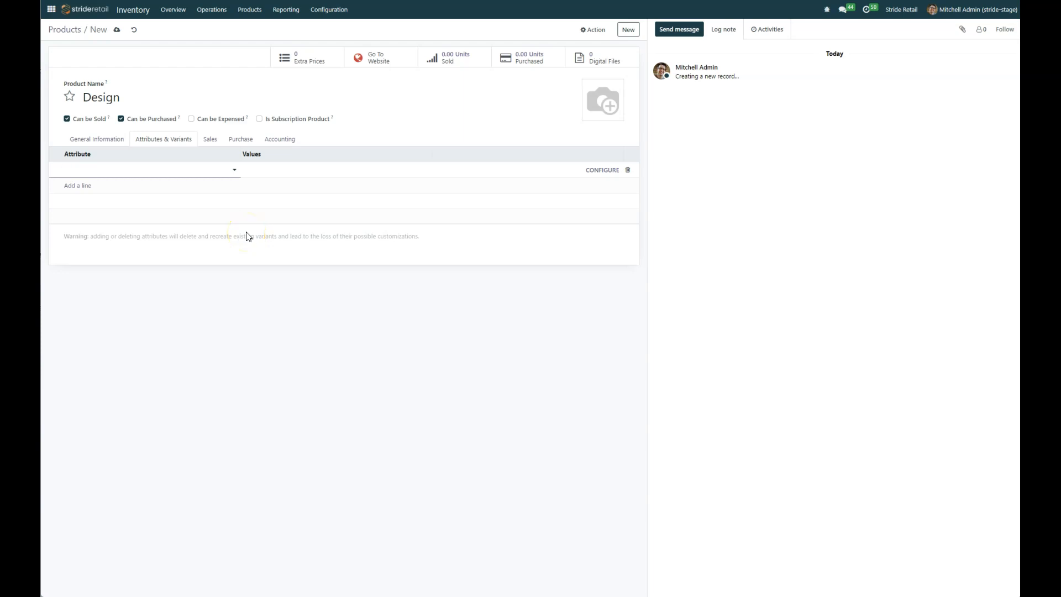
click(116, 95)
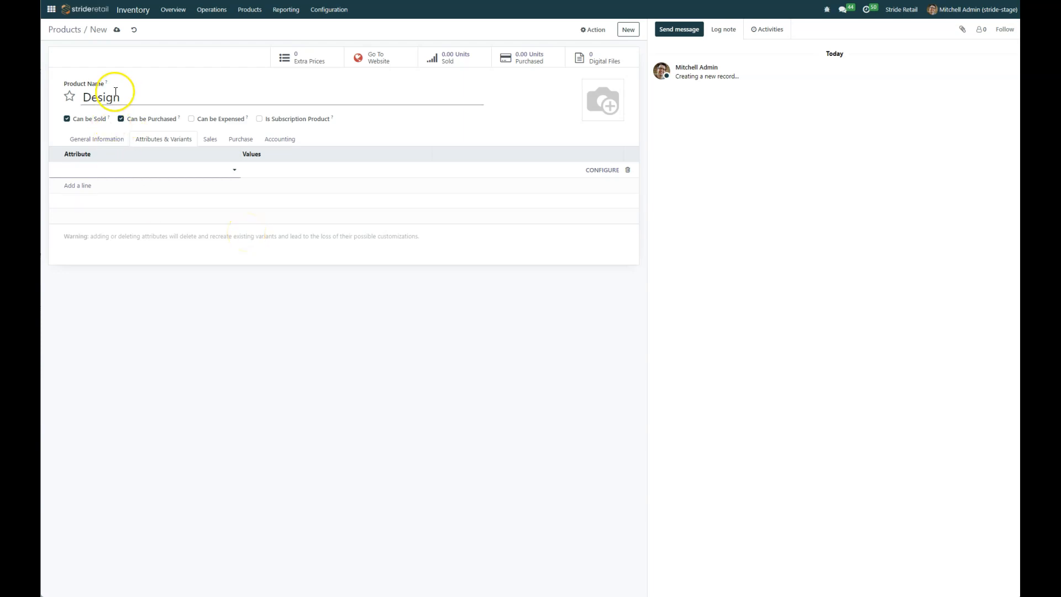
click(208, 105)
text(Type)
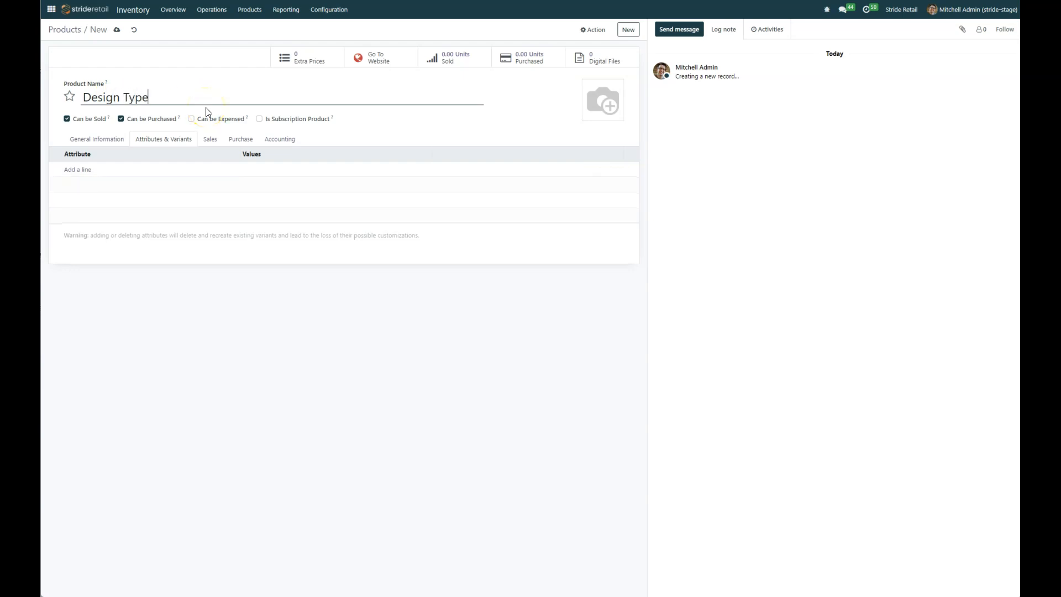
Step: Add a new attribute named Design to the product, with its variants creation mode set to Never (option)
click(87, 168)
text(Design)
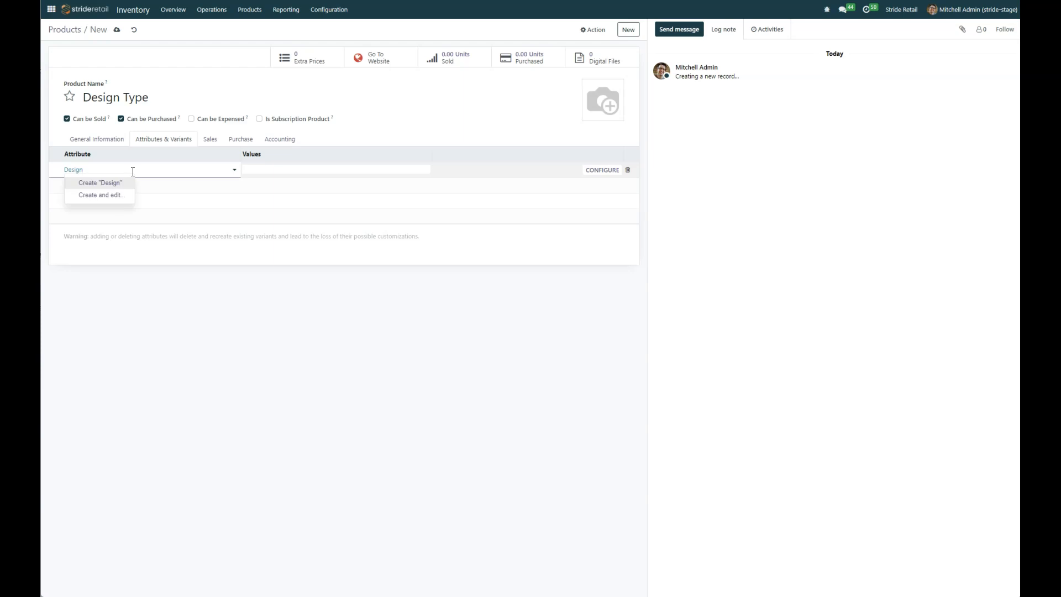
click(111, 195)
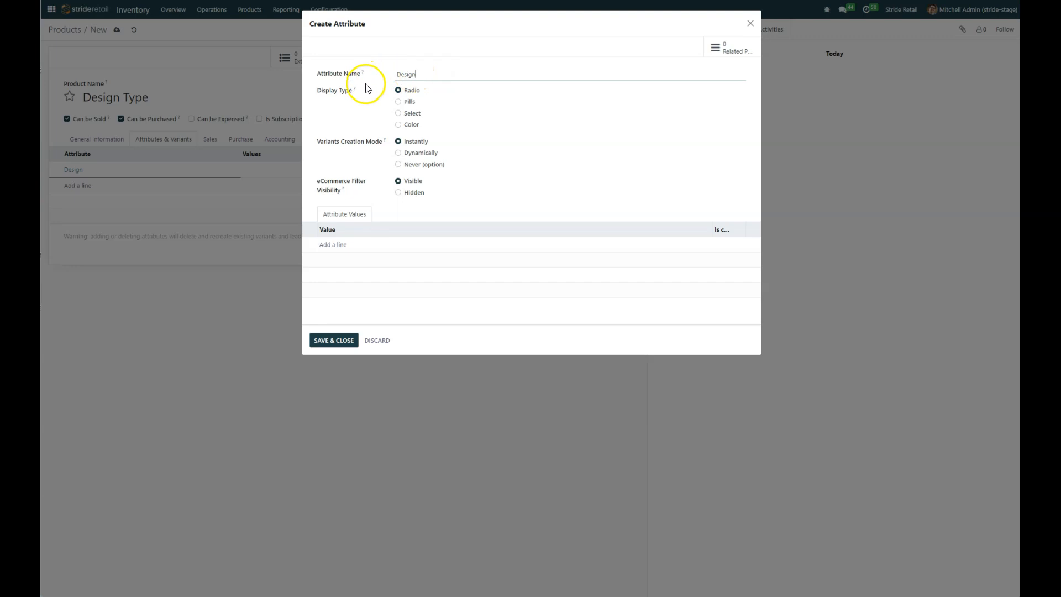
click(398, 165)
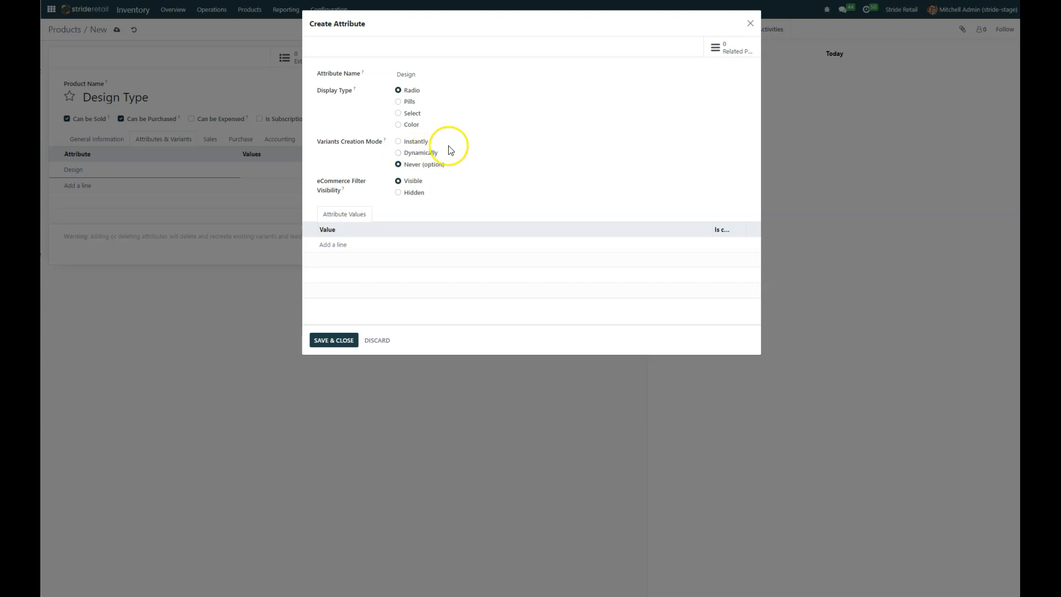
click(398, 142)
click(415, 166)
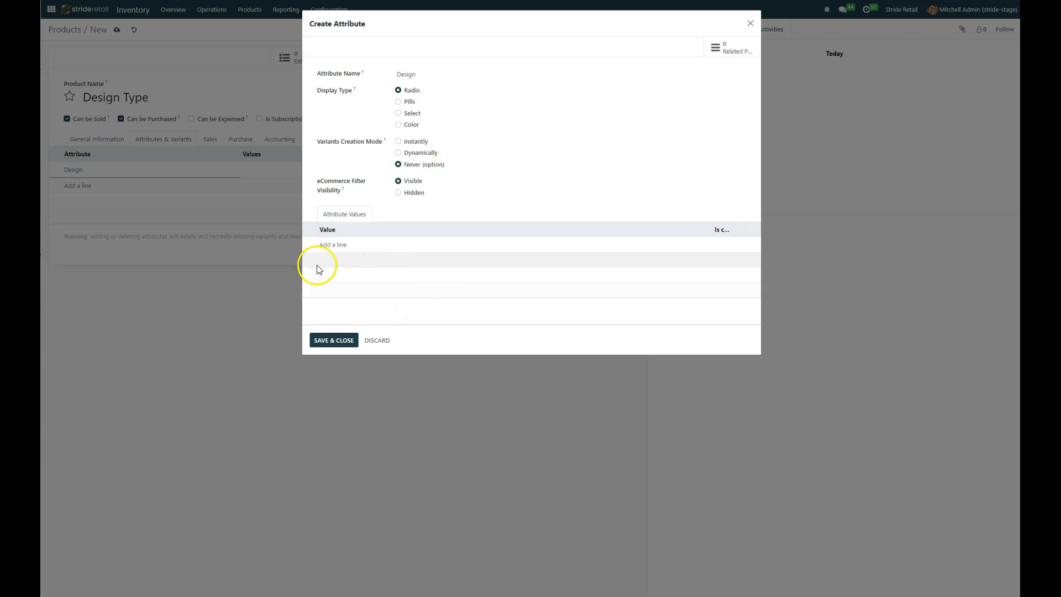
Step: Add the values Lazy Q, Swirly Twirly and Straight Laced to the Design attribute and save it
click(331, 250)
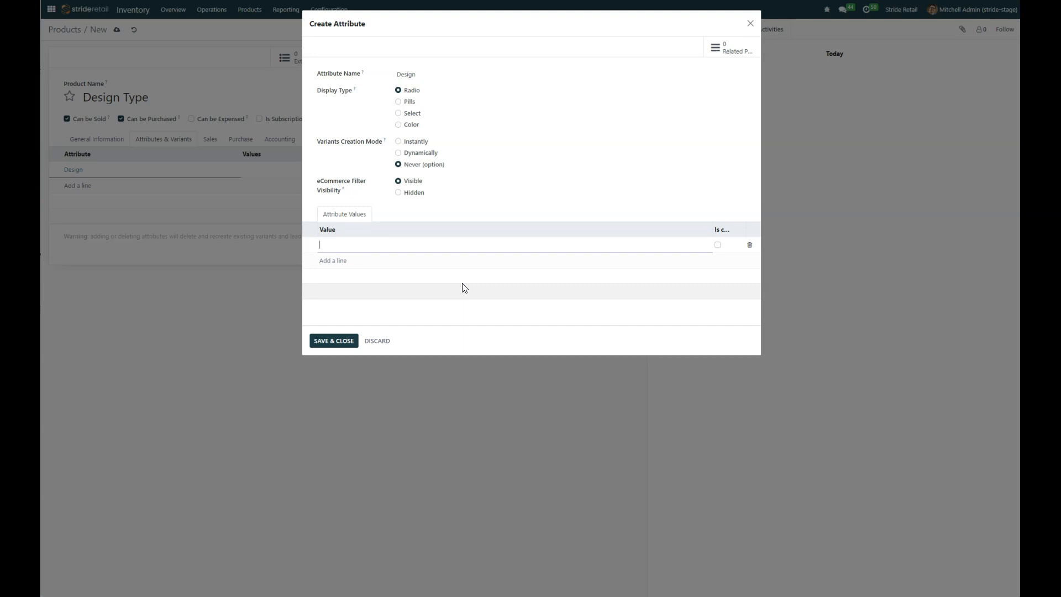
text(Lazy Q)
key(Return)
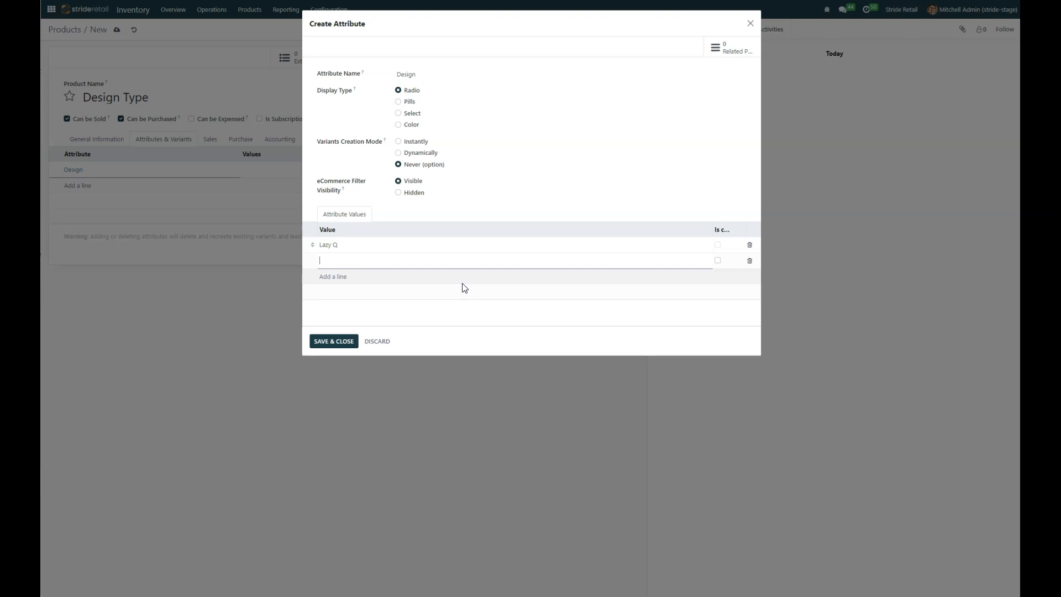
text(Swirly Twirly)
click(463, 283)
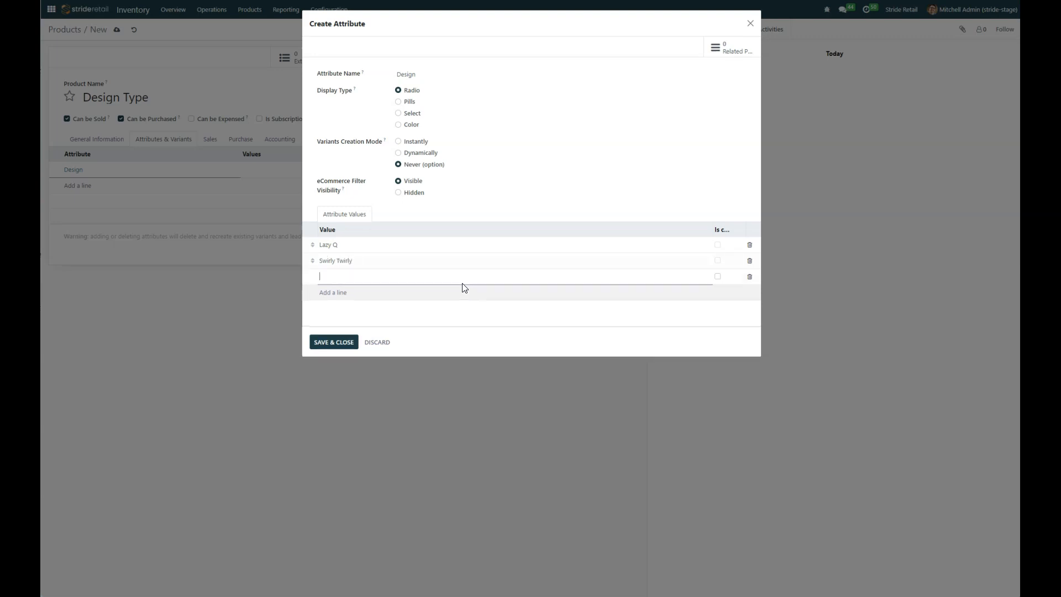
text(Straight Laced)
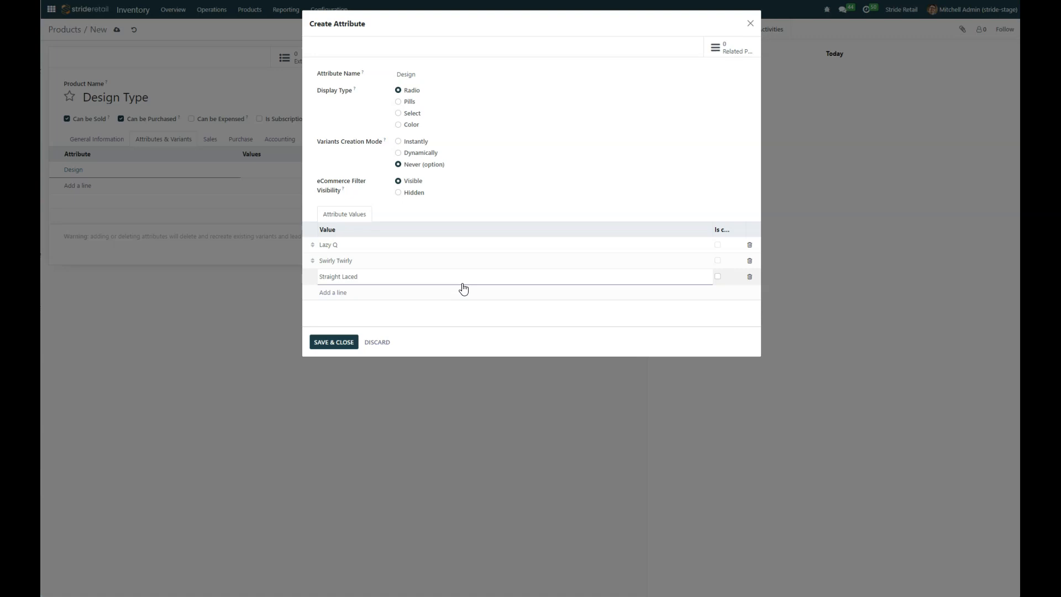
click(463, 288)
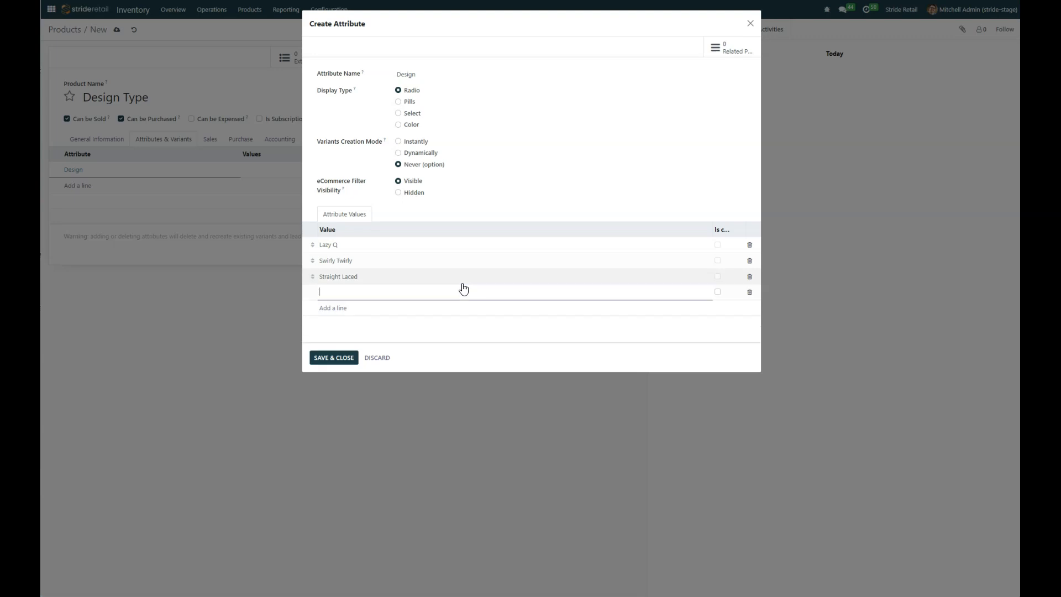
click(329, 361)
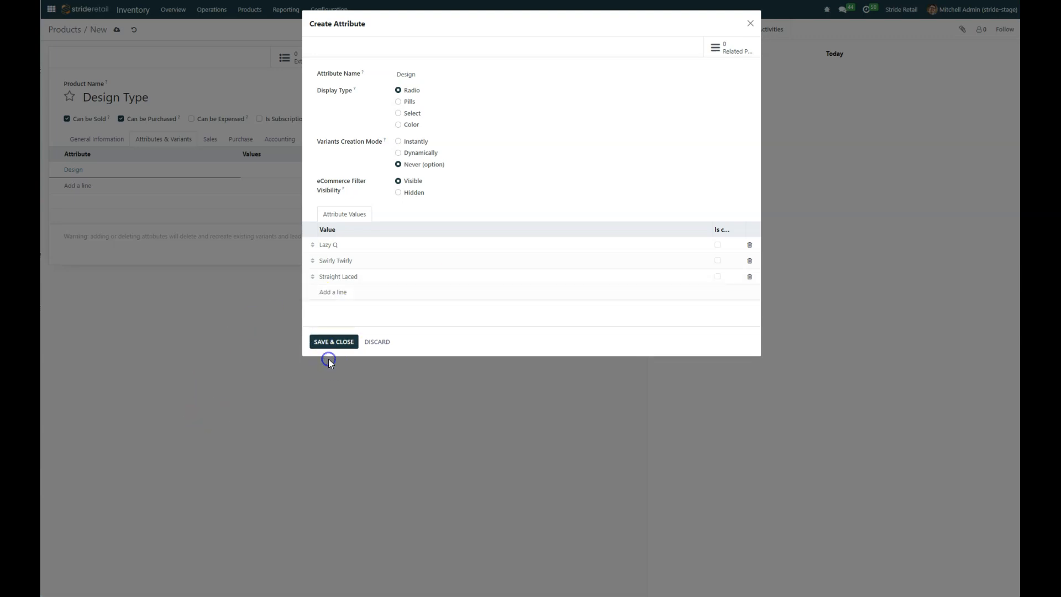
Step: Assign the values Lazy Q, Swirly Twirly and Straight Laced to the product's Design attribute line
click(271, 170)
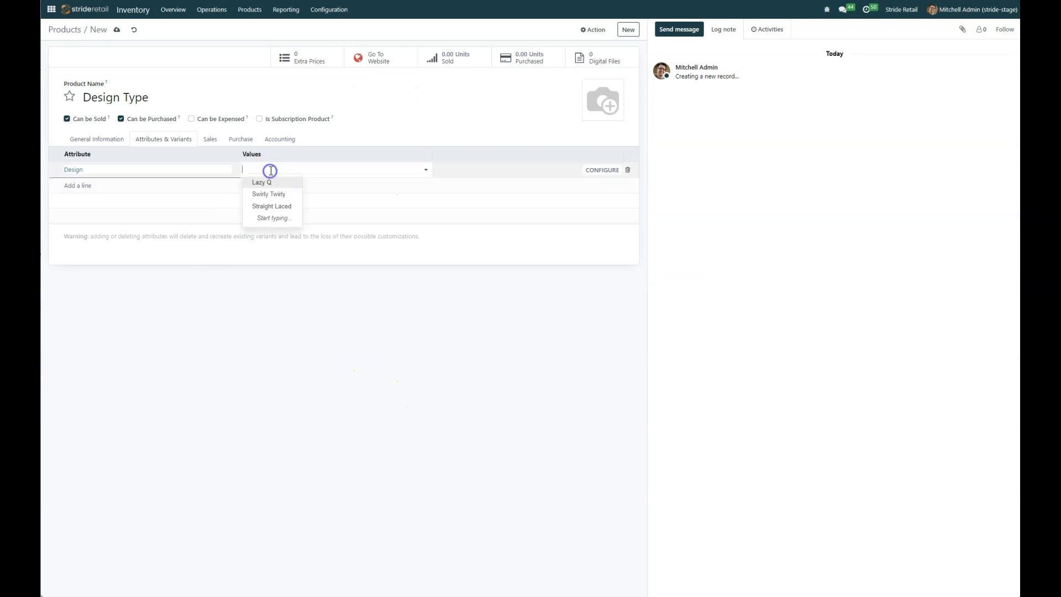
click(265, 182)
click(288, 171)
click(287, 183)
click(336, 169)
click(341, 183)
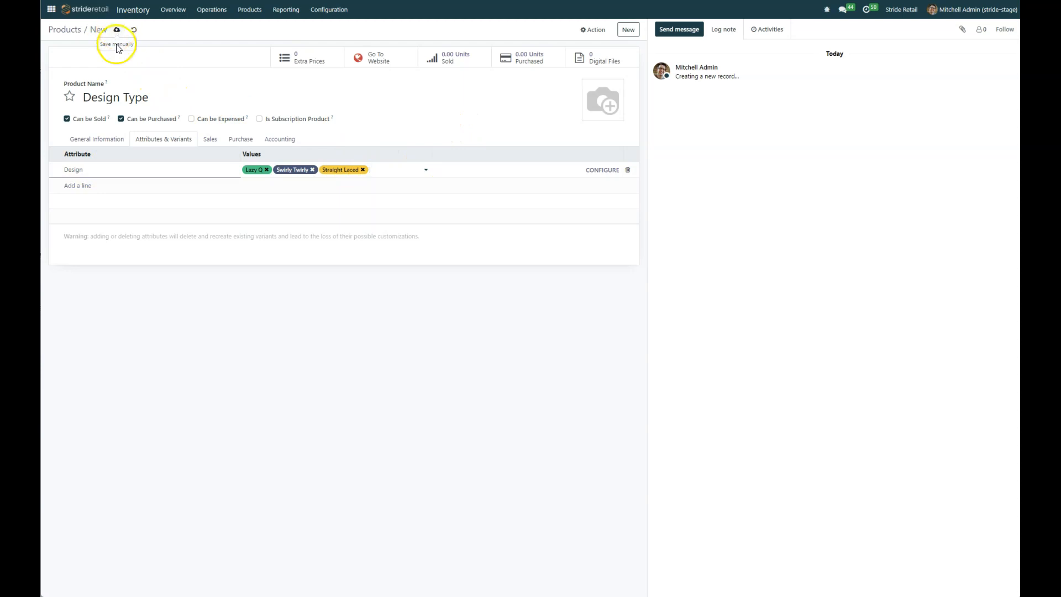
Step: Set the product category of Design Type to All / Saleable
click(95, 139)
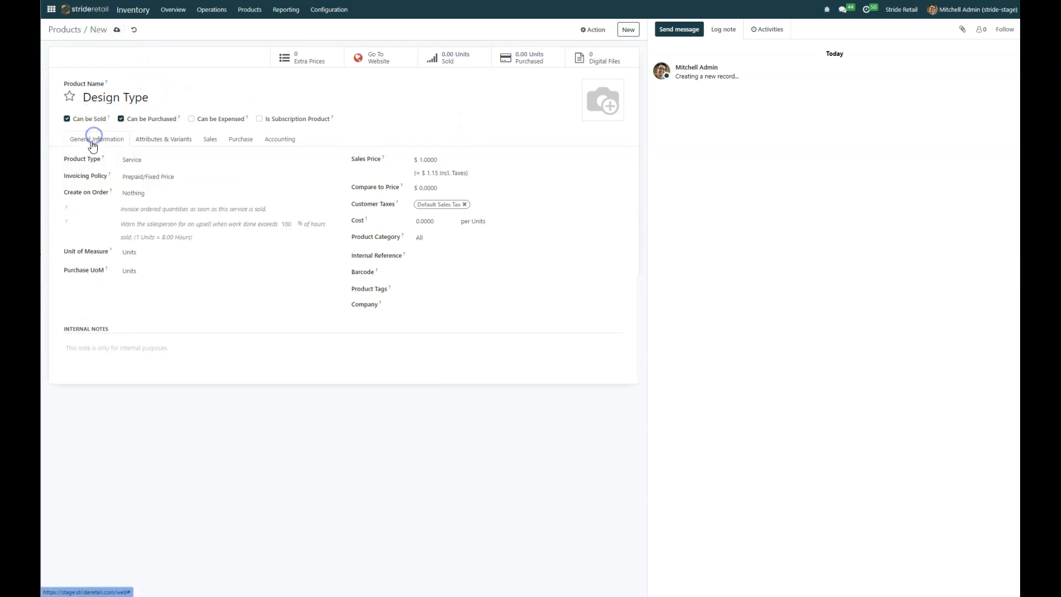
click(431, 234)
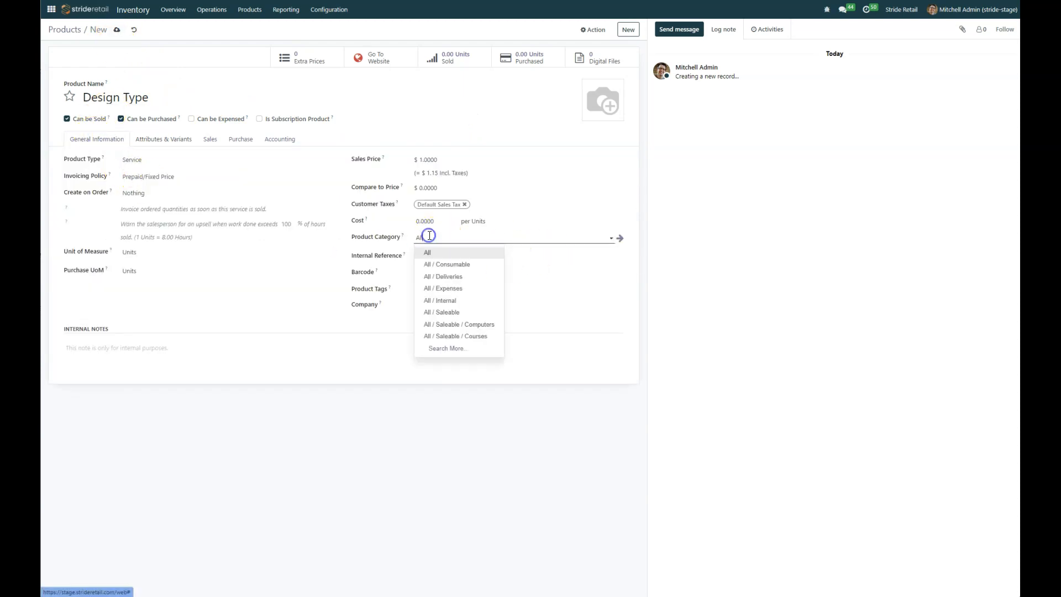
click(448, 313)
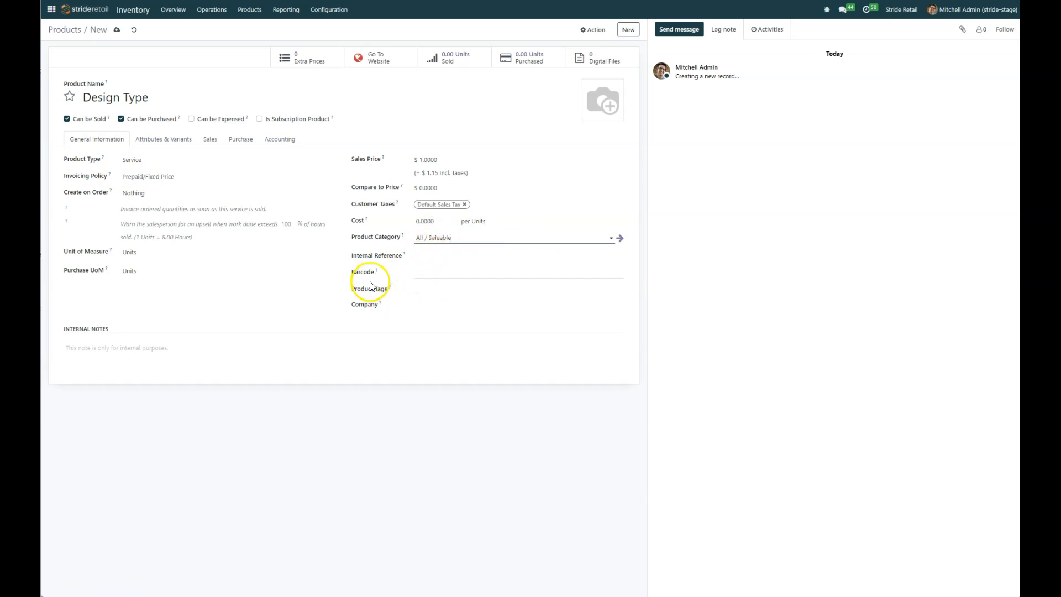
double_click(435, 159)
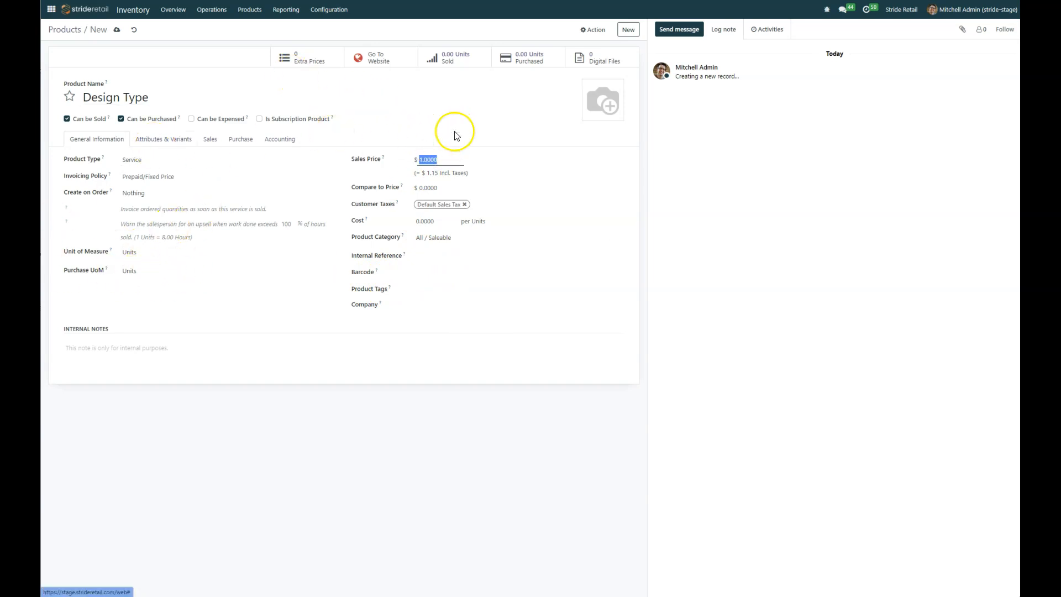
Step: View the product's website page and try the Swirly Twirly, Straight Laced and Lazy Q design options
click(375, 66)
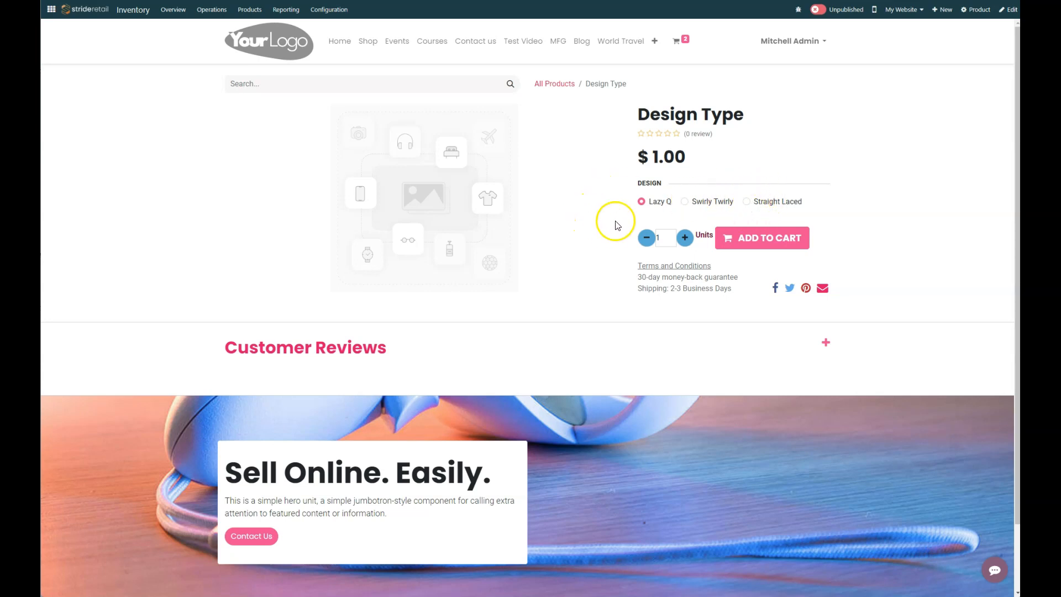
click(685, 201)
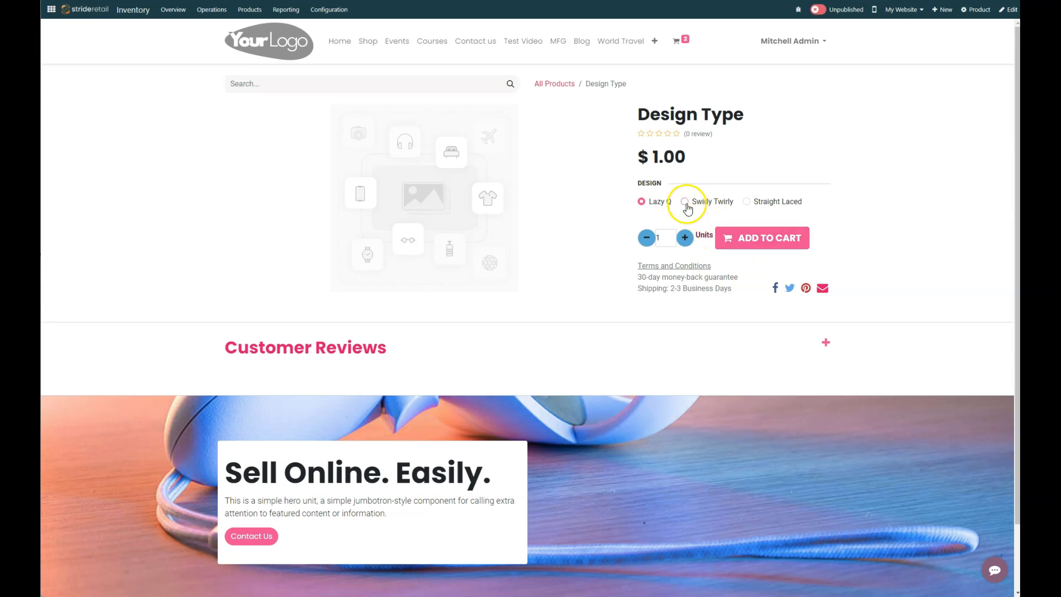
click(747, 201)
click(644, 203)
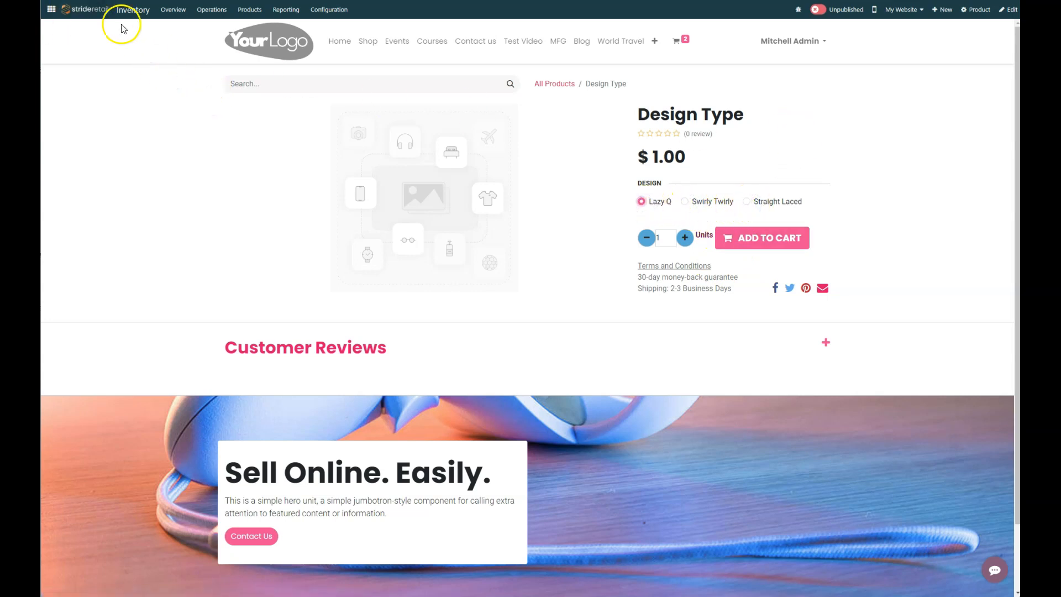
Step: Start a new quotation in the Sales app and add the Design Type product as an order line
click(51, 11)
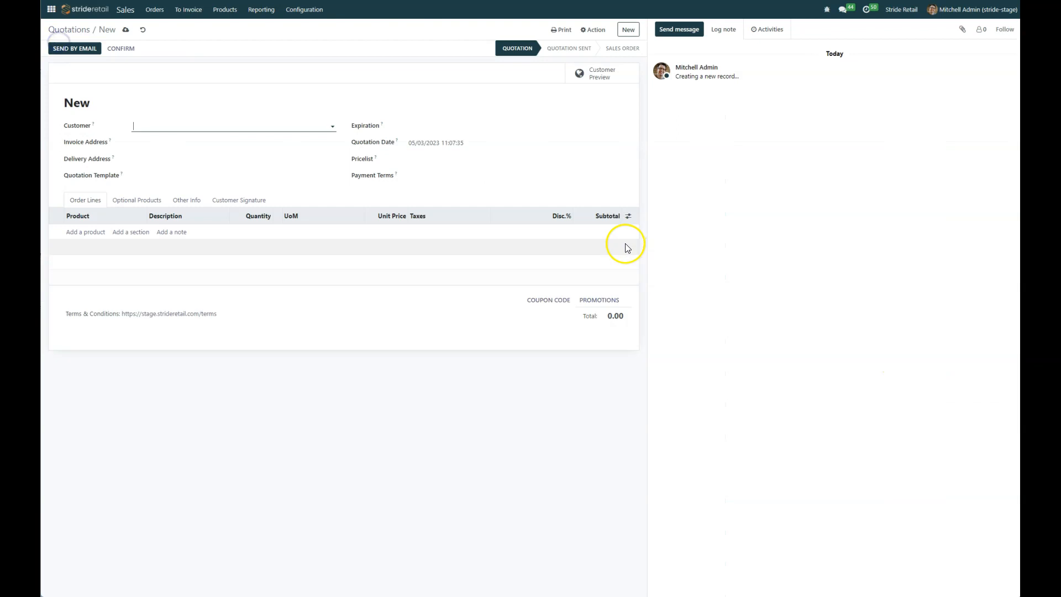
click(80, 233)
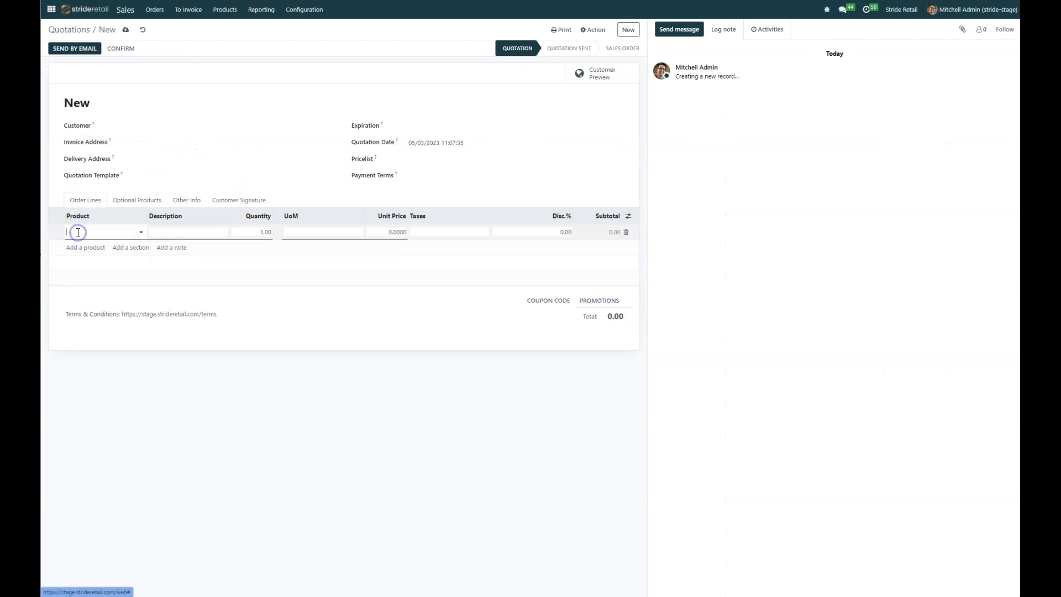
text(desig)
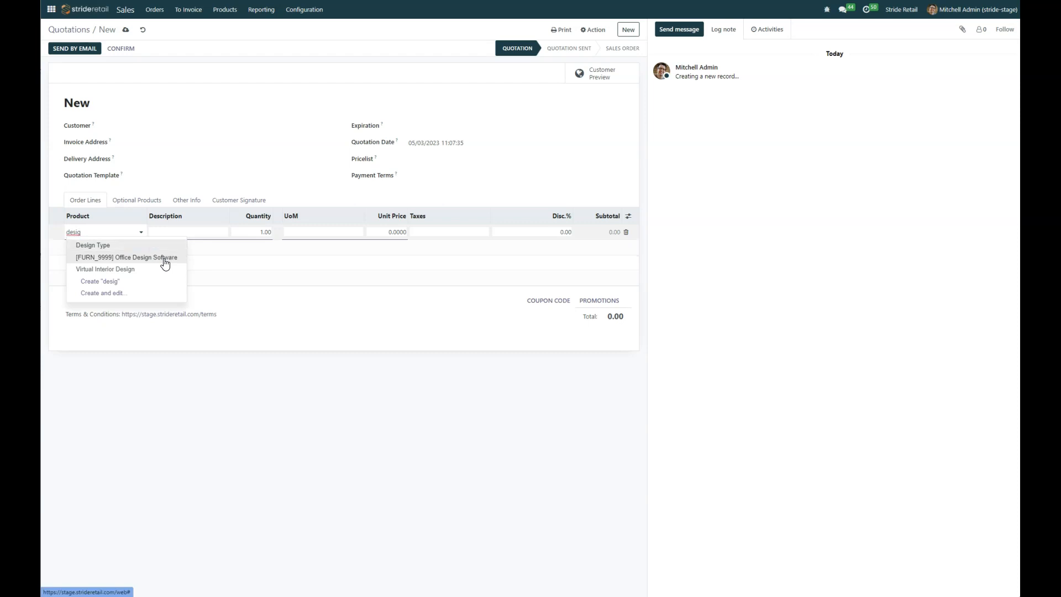
click(117, 243)
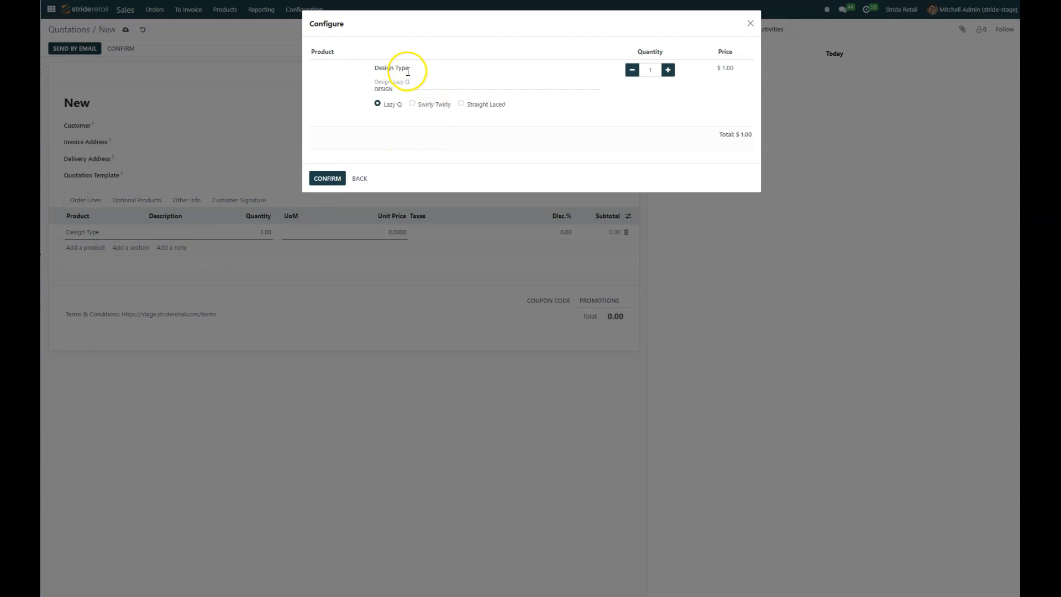
Step: Try the design options in the product configuration, choose Swirly Twirly and confirm it for the order line
click(412, 103)
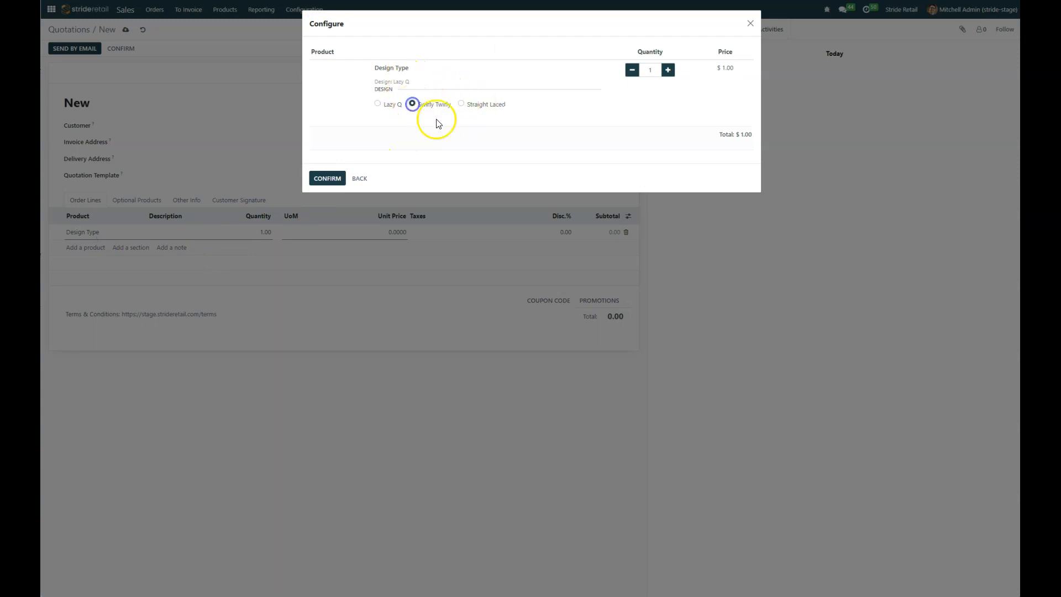
click(462, 104)
click(412, 104)
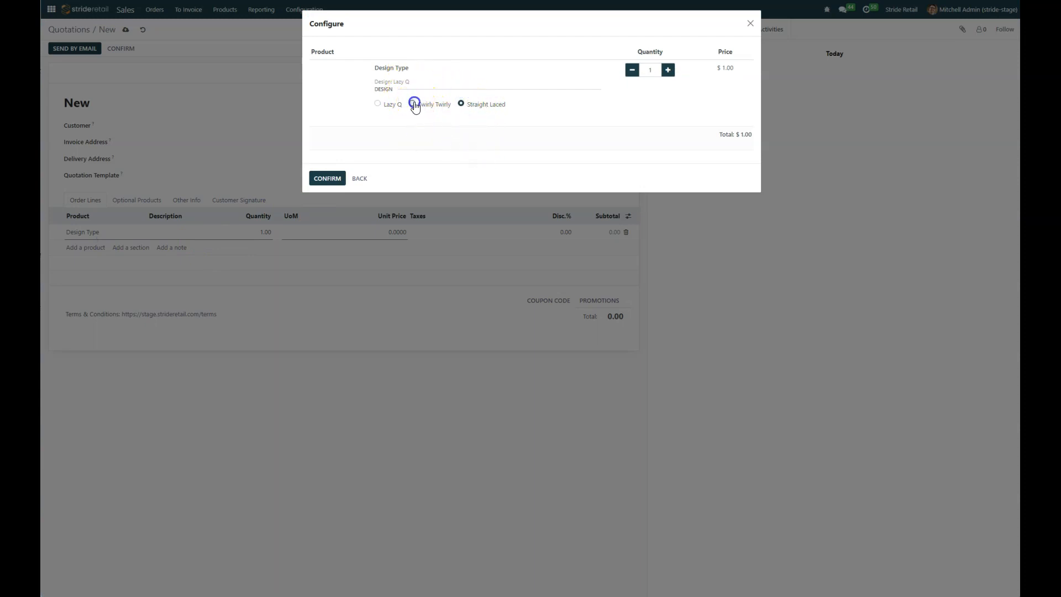
click(377, 103)
click(460, 104)
click(412, 103)
click(752, 25)
click(378, 104)
click(461, 104)
click(412, 105)
click(326, 179)
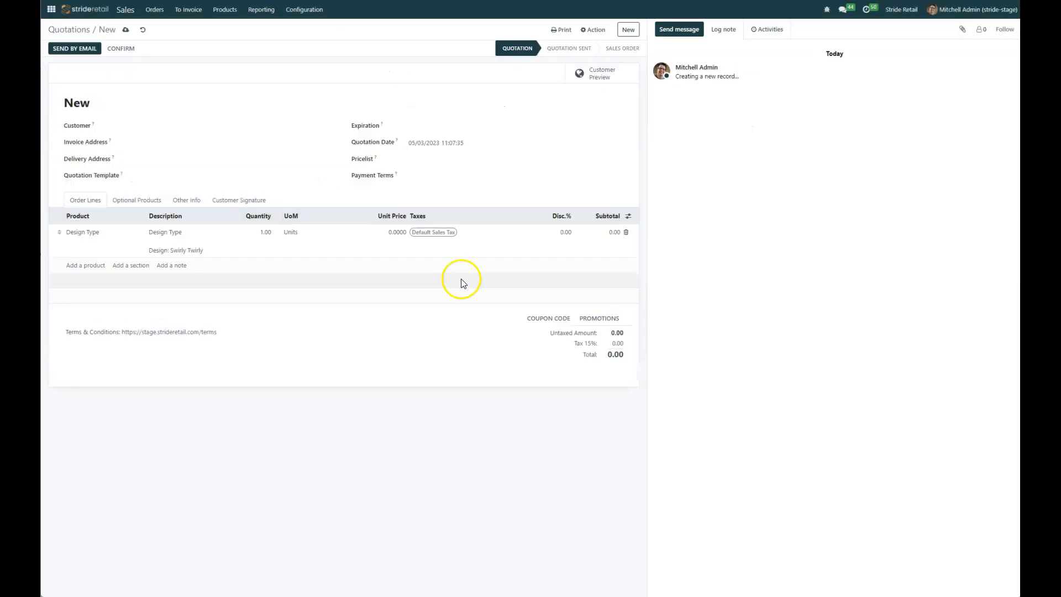